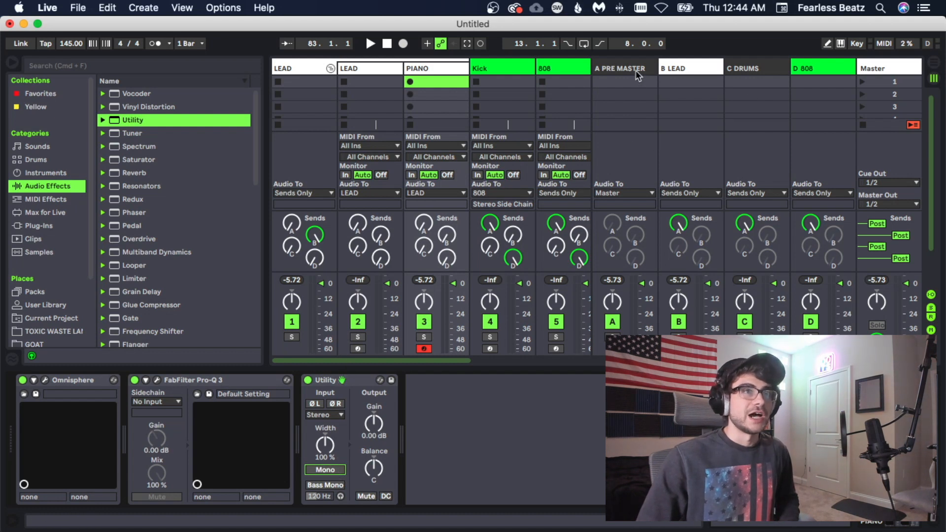
Switch the Utility's Mono option on and back off.
left_click(330, 472)
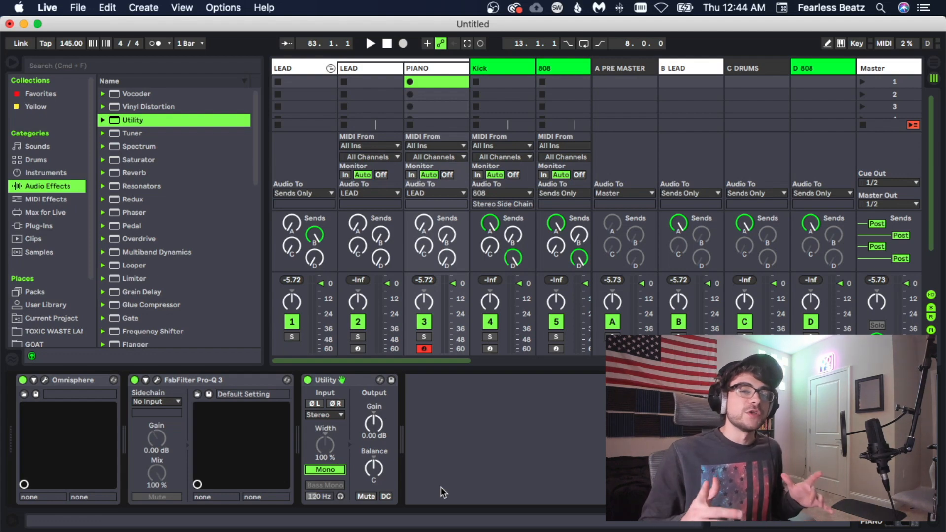
left_click(326, 469)
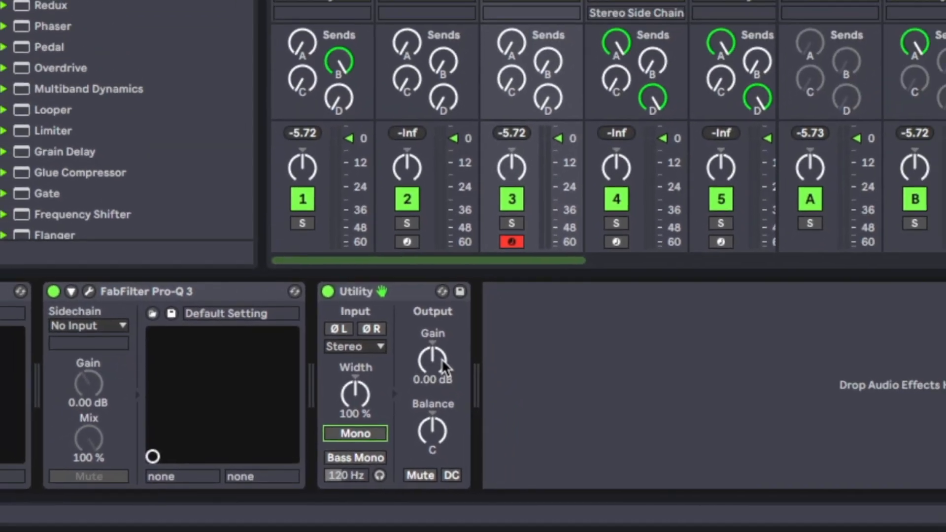
Check the automation options for the Utility's Gain in the arrangement, and return to the session view.
key("Tab")
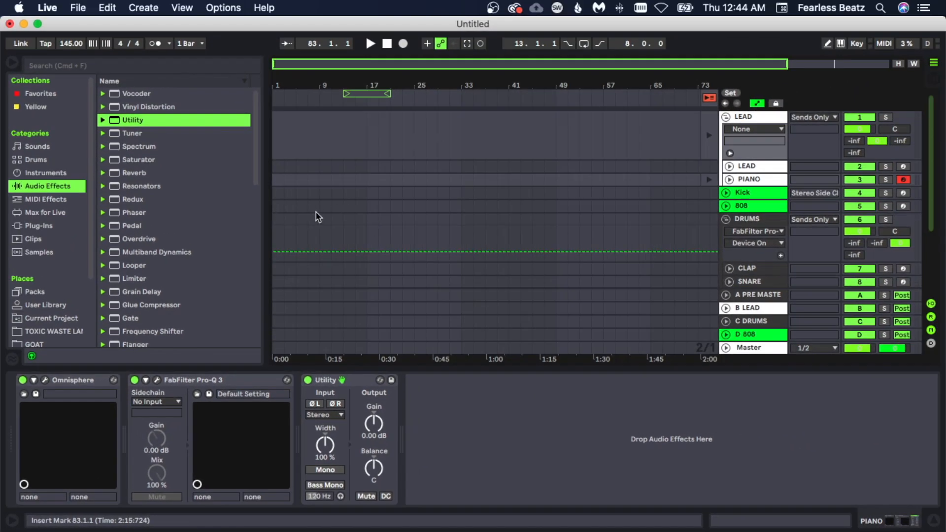
left_click(332, 251)
right_click(371, 425)
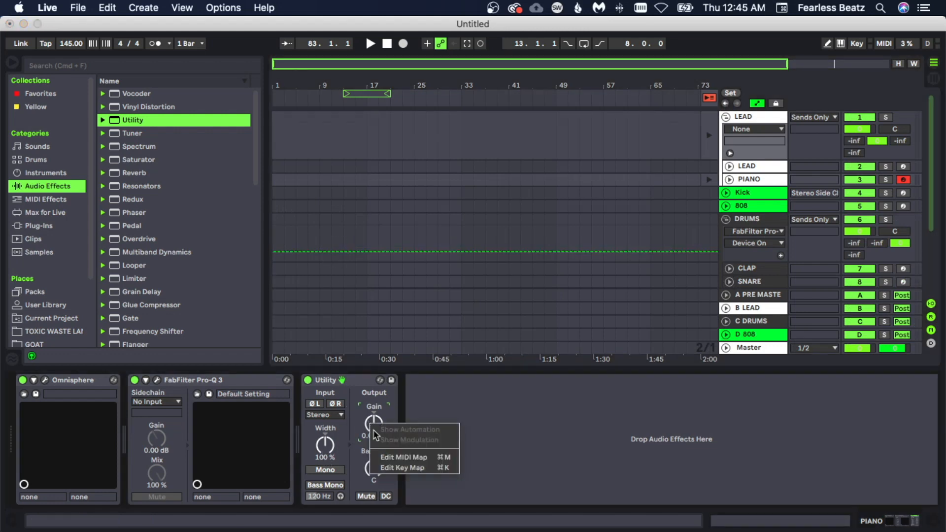
key("Escape")
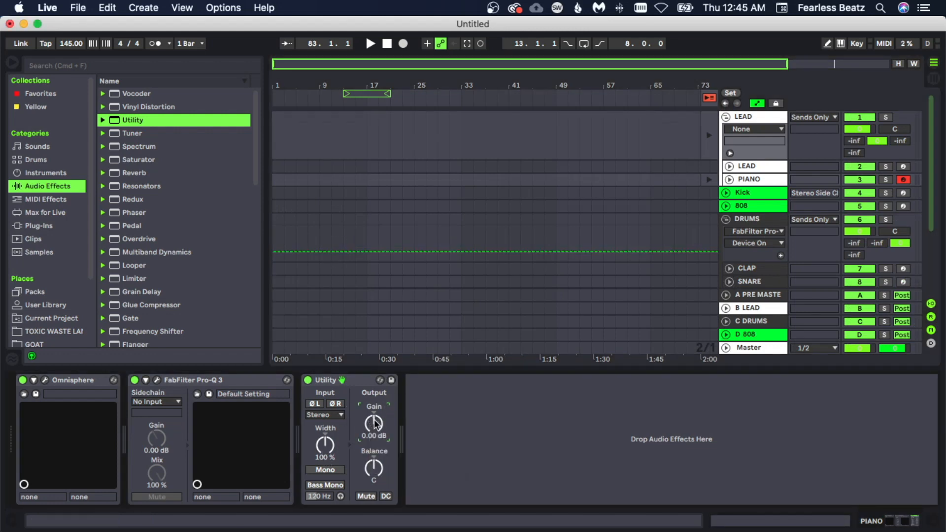
key("Tab")
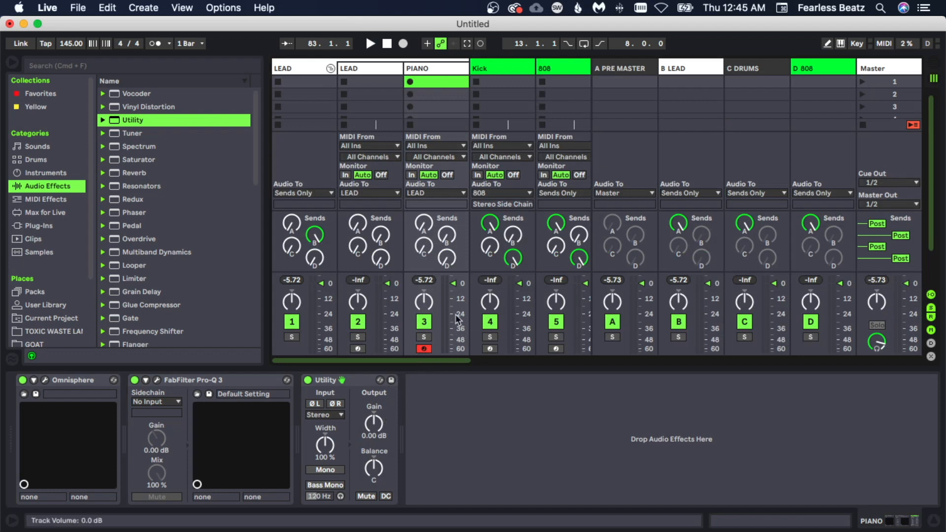
Lower the PIANO track's volume slightly, and undo a trial adjustment of the Utility's output.
mouse_move(454, 283)
left_mouse_down()
mouse_move(452, 299)
mouse_move(460, 280)
left_mouse_up()
mouse_move(380, 454)
left_mouse_down()
mouse_move(380, 446)
mouse_move(380, 464)
left_mouse_up()
key("super+z")
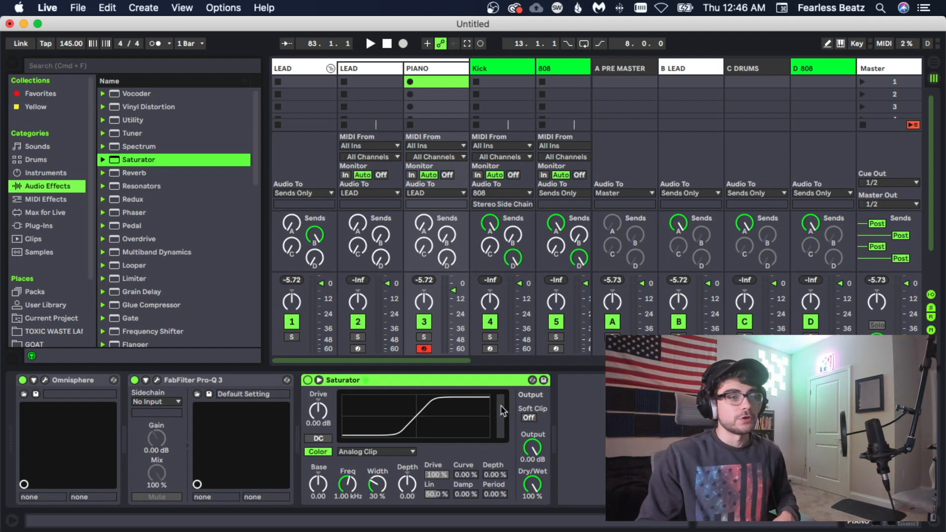
Toggle the Saturator's Soft Clip to try it, and leave it off.
left_click(533, 418)
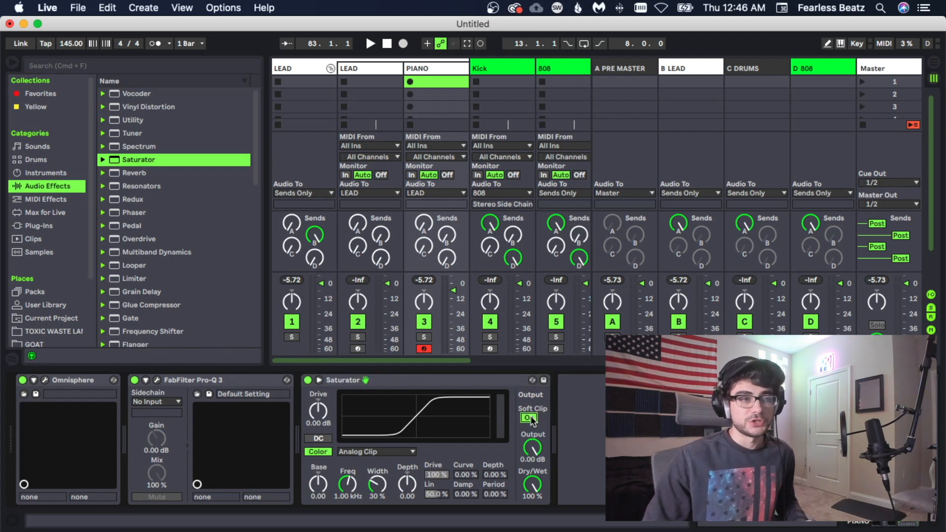
left_click(531, 418)
left_click(531, 418)
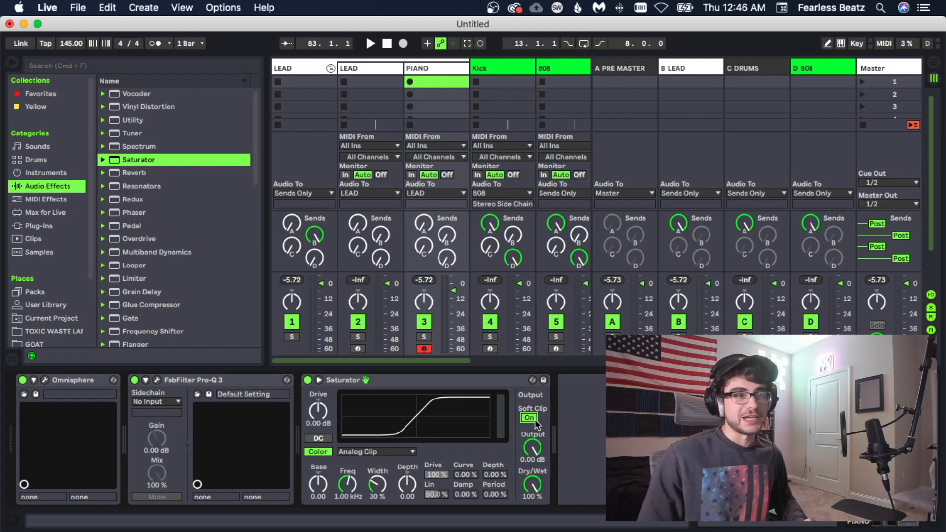
left_click(531, 419)
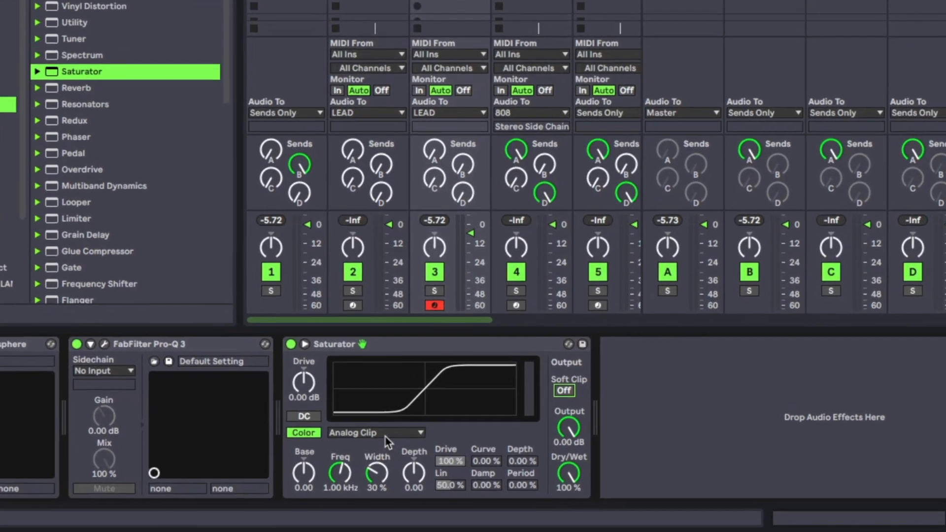
Examine the Saturator's available curve types and its Output control, keeping Analog Clip selected.
left_click(389, 451)
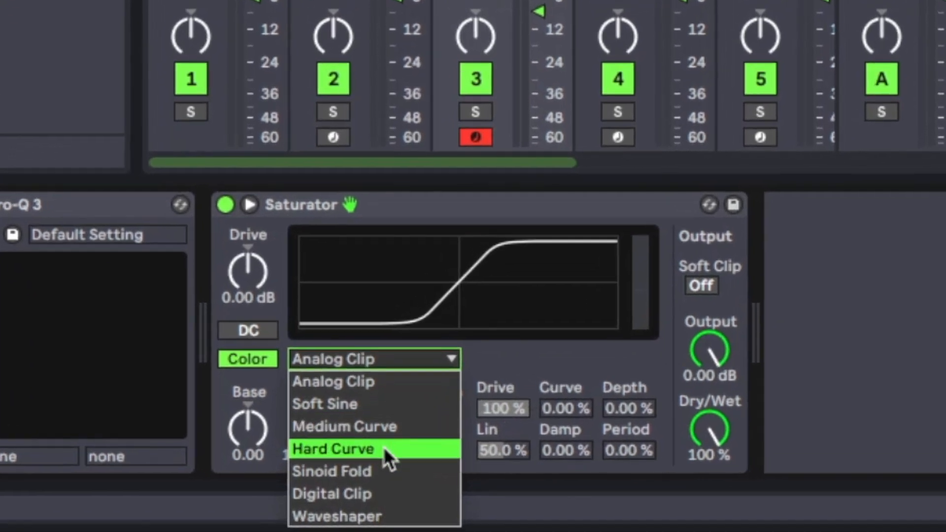
left_click(523, 395)
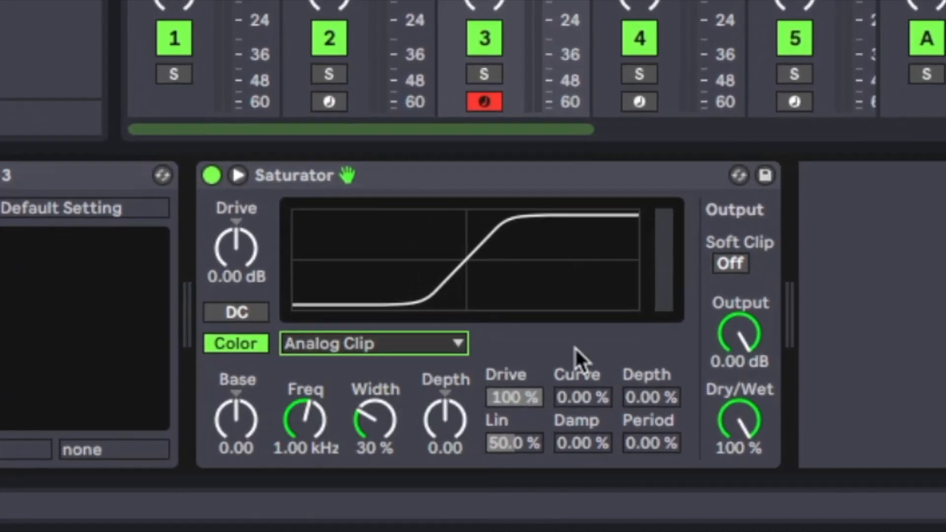
left_click(375, 174)
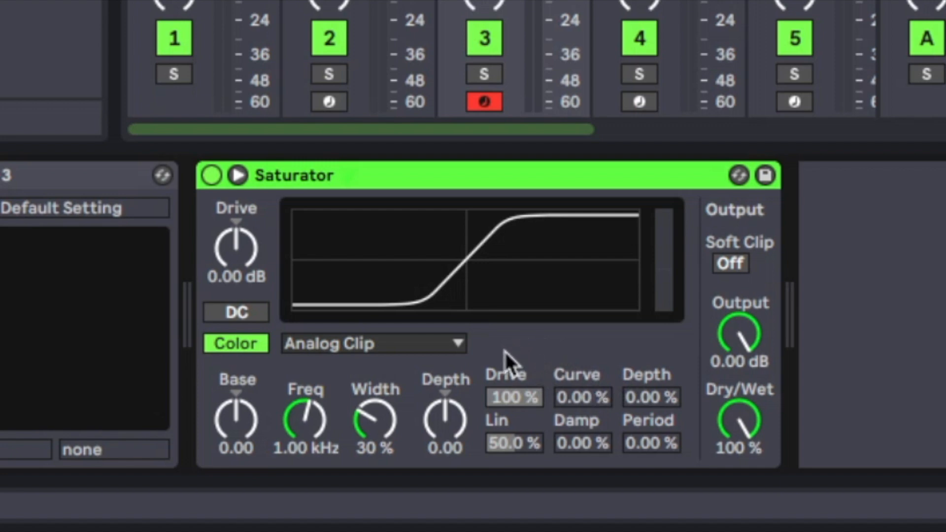
left_click_drag(745, 335, 745, 333)
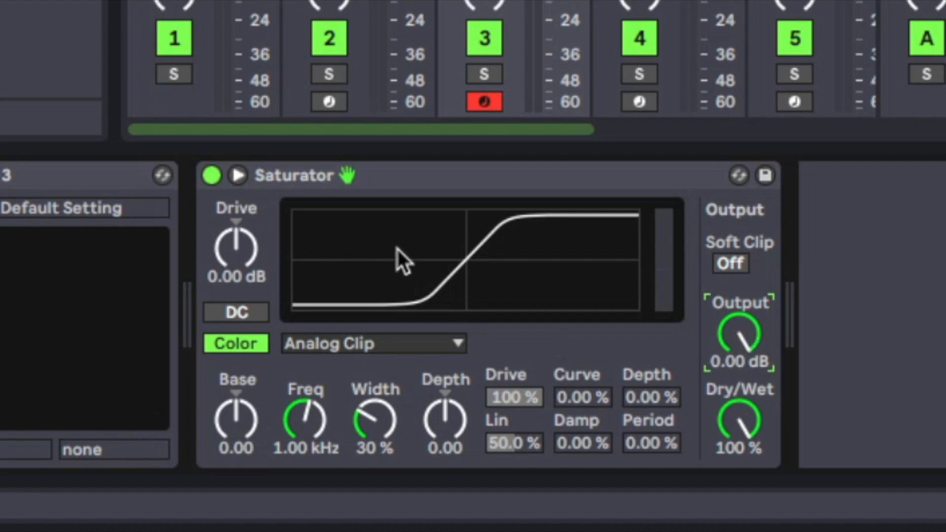
left_click(208, 172)
left_click(324, 344)
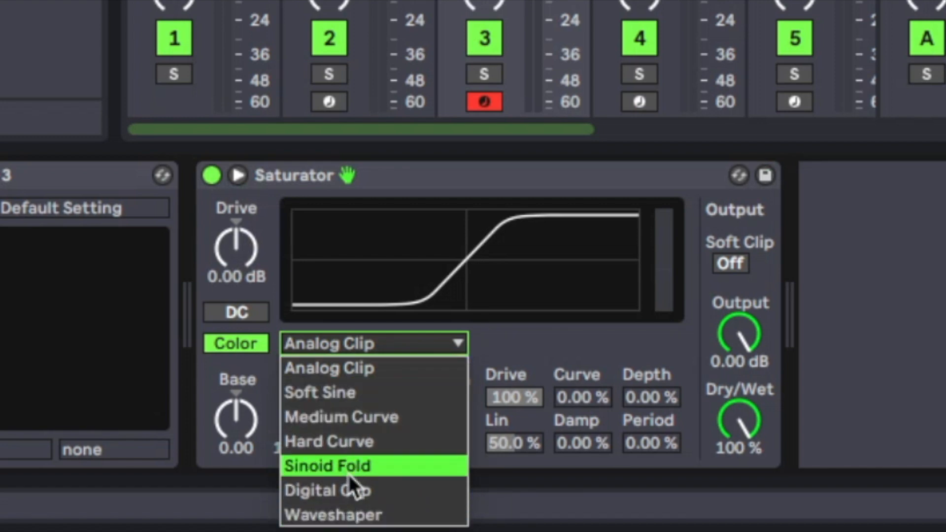
left_click(521, 351)
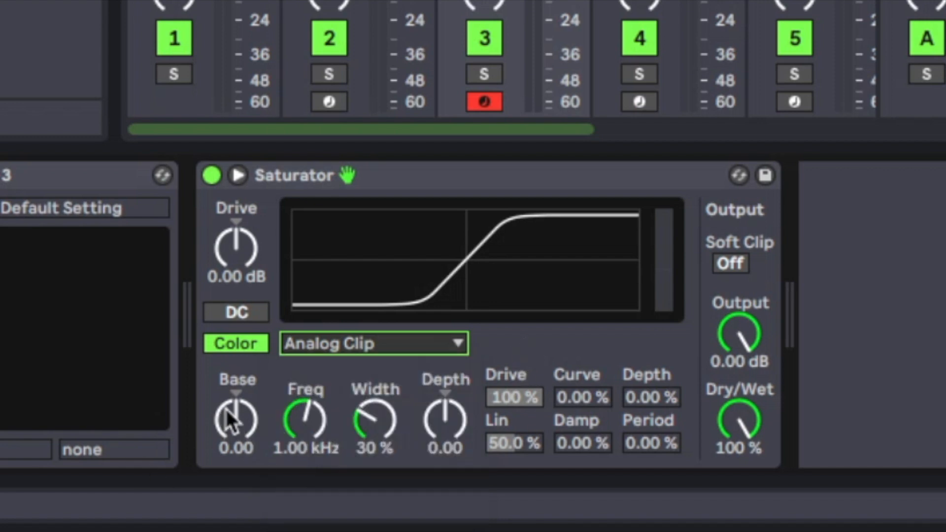
Examine the Saturator's Base and Freq color controls, leaving Base at 0.00.
left_click_drag(228, 409, 230, 400)
left_click(236, 392)
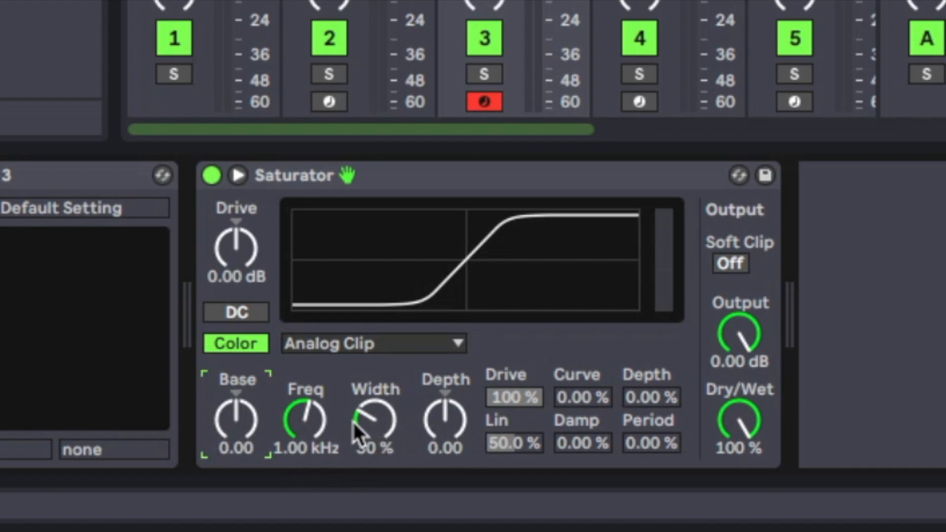
left_click(311, 419)
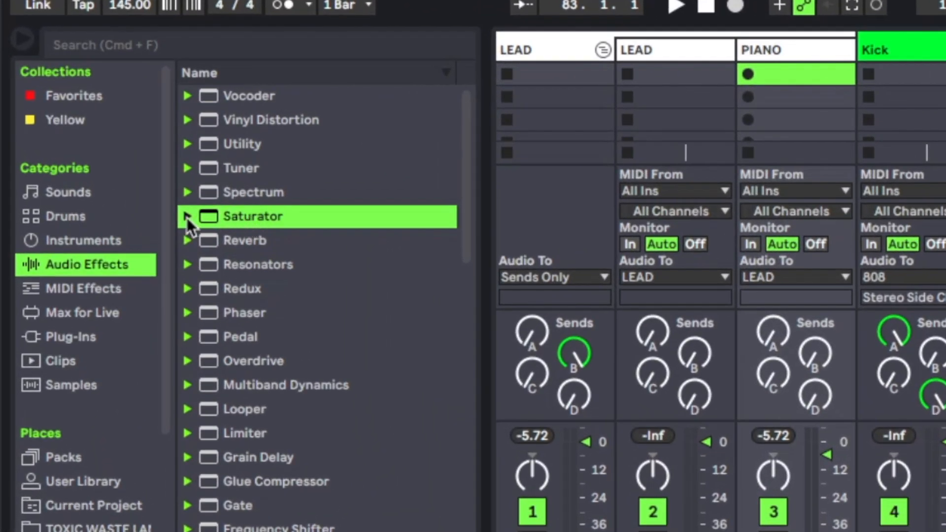
List the Saturator presets in the browser and select Hot Tubes.adv.
left_click(187, 217)
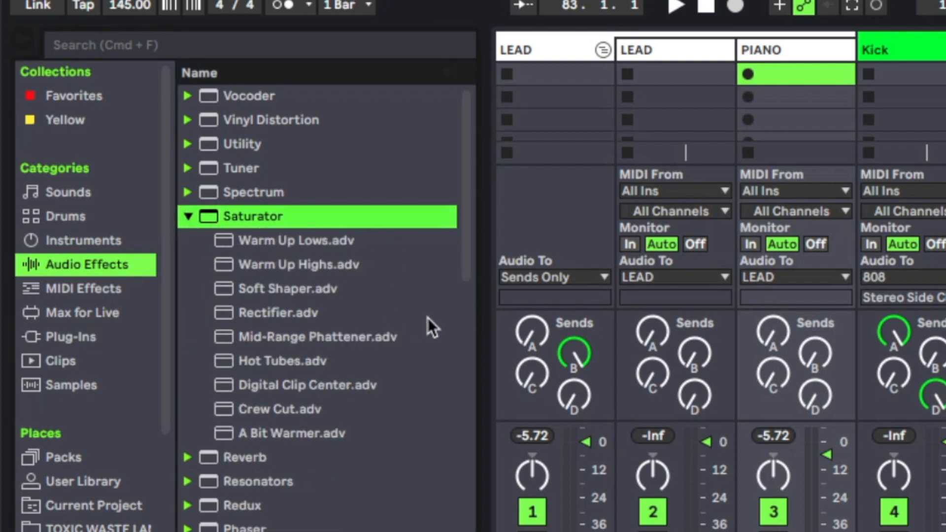
scroll(367, 386, "down", 1)
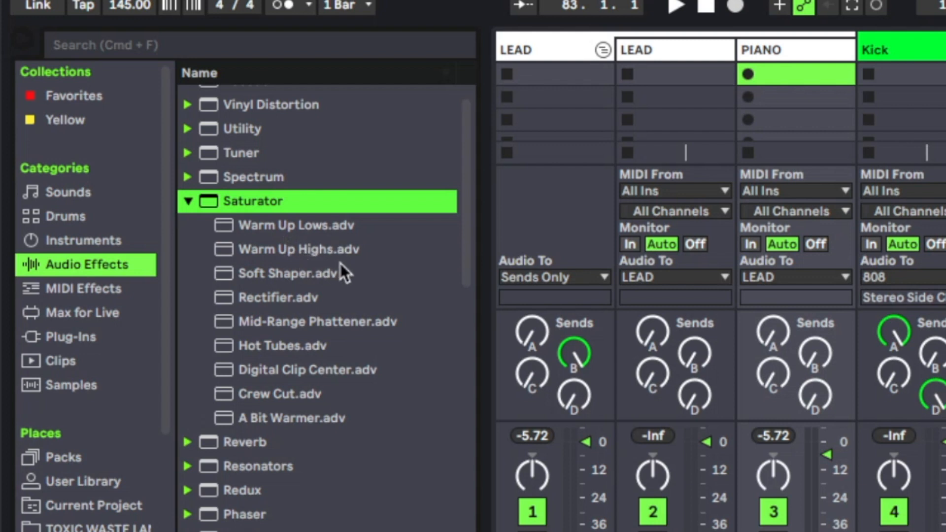
left_click(291, 348)
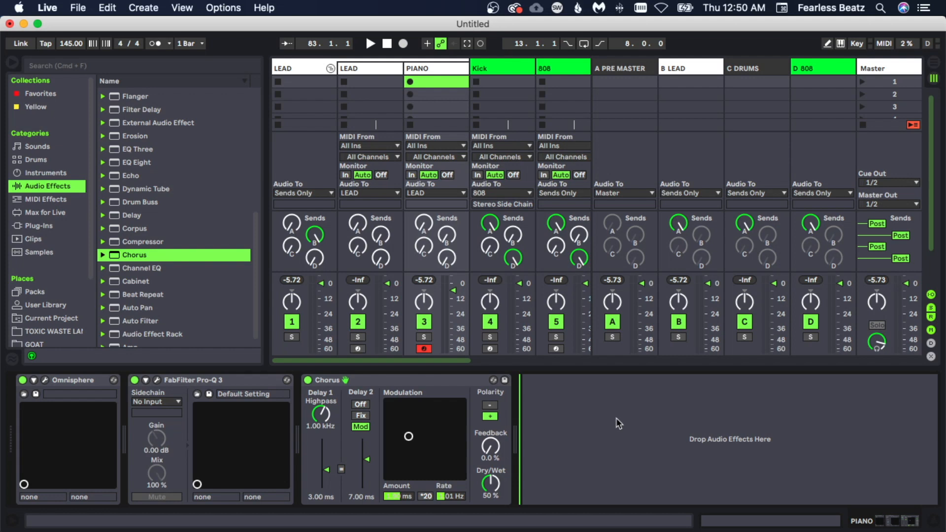
Select the Chorus device on the PIANO track and list all of its presets in the browser.
left_click(396, 379)
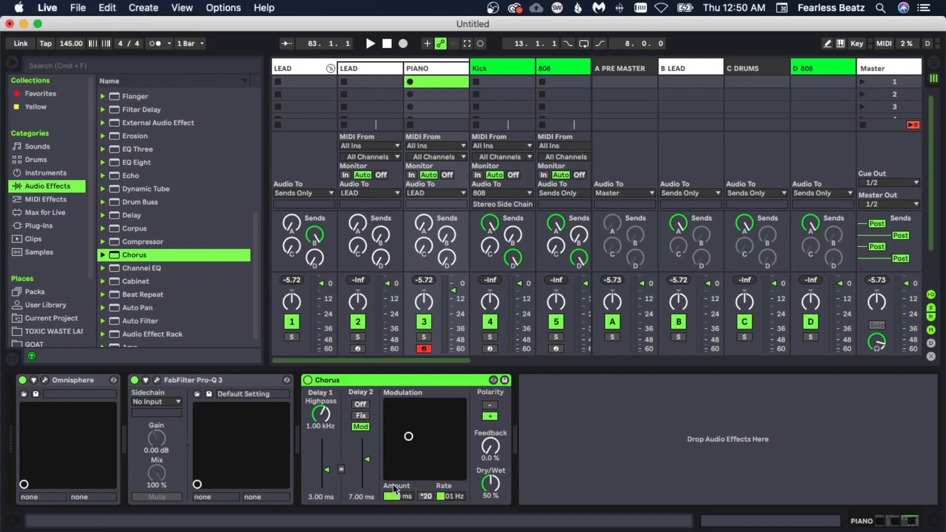
left_click(104, 255)
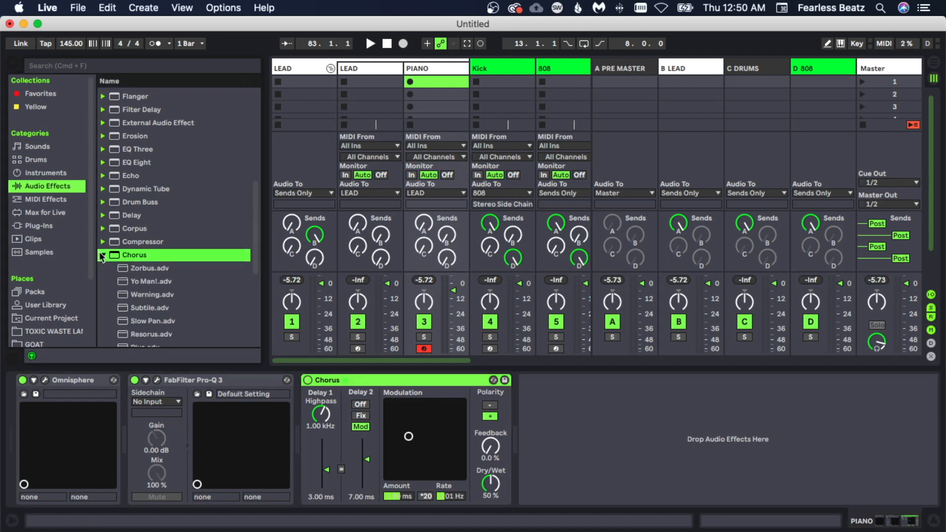
scroll(131, 296, "down", 2)
scroll(150, 319, "down", 2)
scroll(146, 291, "down", 4)
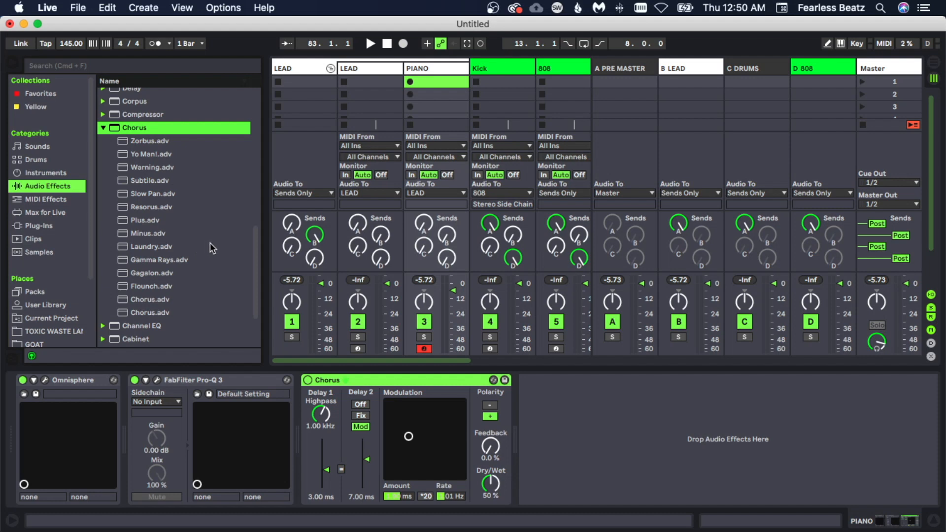
Hot-swap the Chorus through the presets Resorus, Subtile, Minus, Gagalon, Slow Pan, Warning and Flounch, ending on Resorus.
left_click(493, 379)
left_click(170, 249)
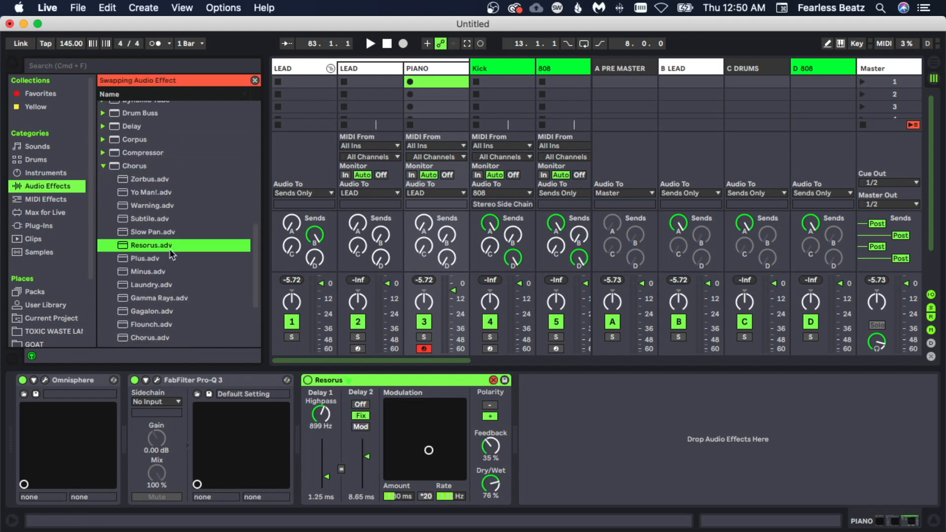
left_click(154, 217)
left_click(188, 273)
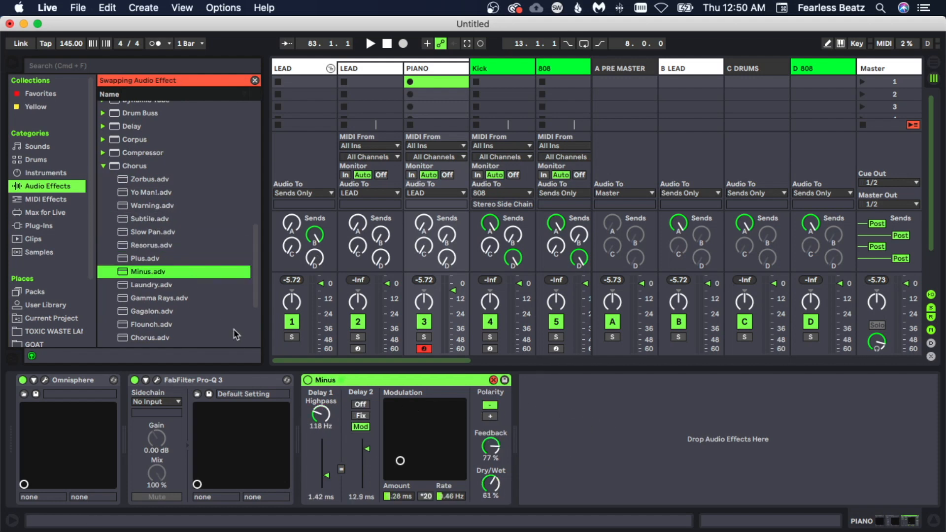
left_click(183, 313)
left_click(157, 233)
left_click(155, 207)
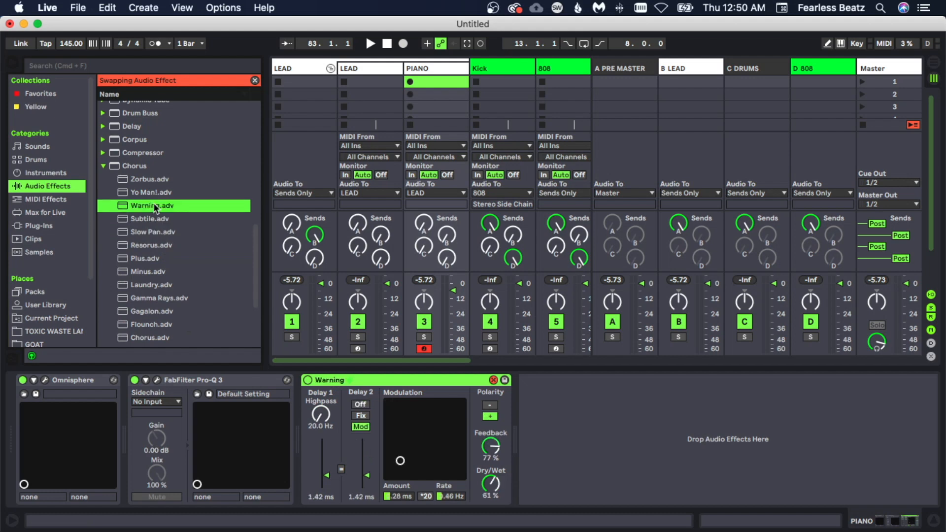
left_click(148, 311)
left_click(147, 325)
left_click(157, 246)
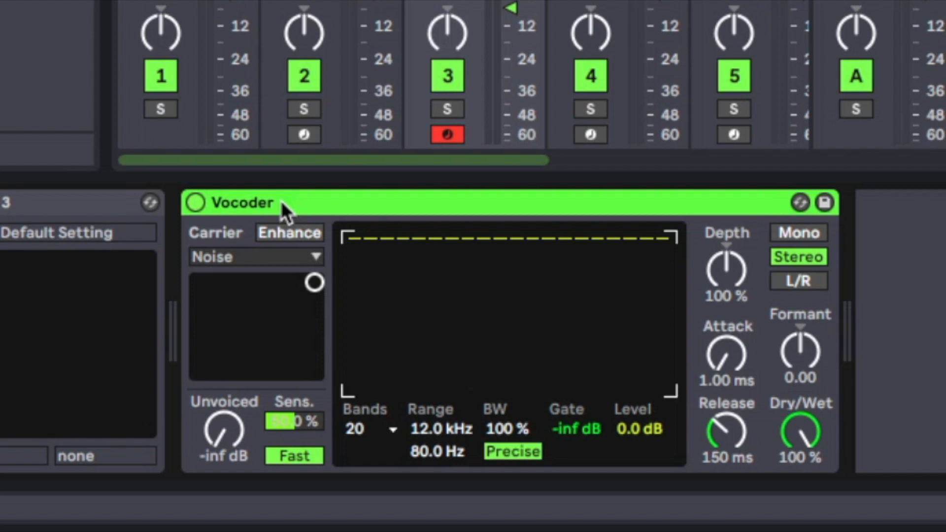
Examine the Vocoder's carrier types and its Enhance option, keeping the Noise carrier.
left_click(313, 256)
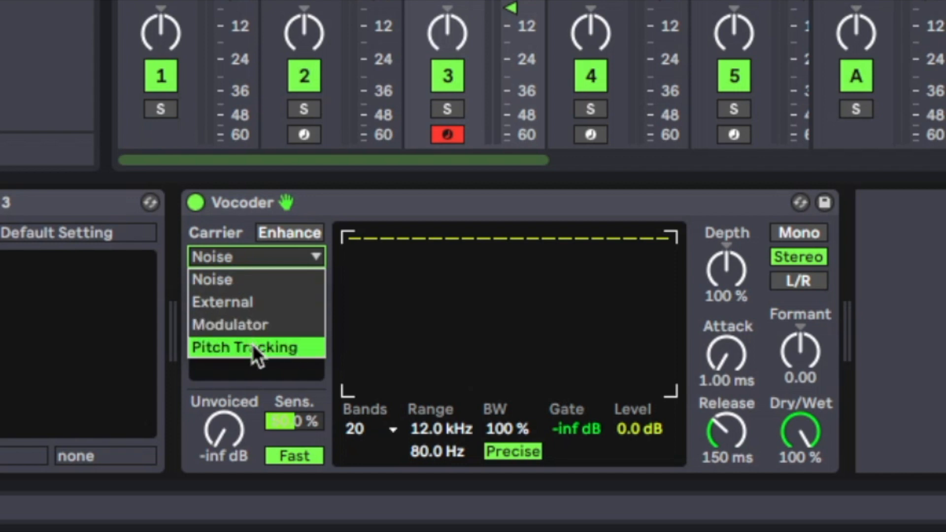
left_click(267, 251)
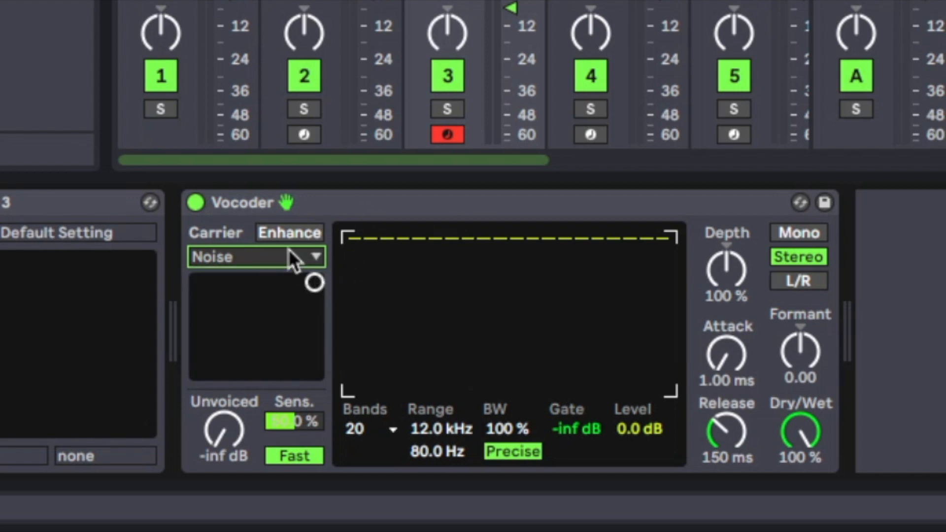
left_click(290, 234)
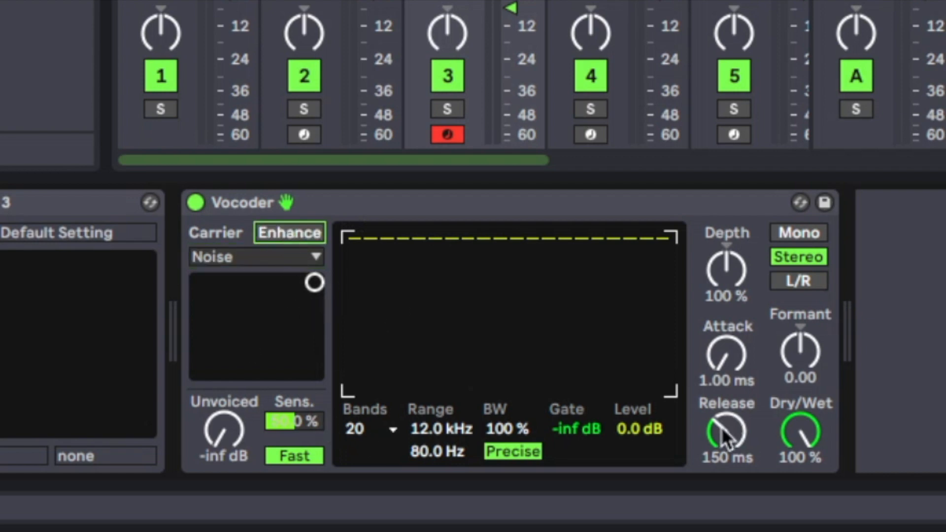
Set the Vocoder's Release to 225 ms and Depth to 79.0 %, trying Formant at -5.60 and resetting it to 0.00.
mouse_move(724, 436)
left_mouse_down()
mouse_move(725, 413)
mouse_move(730, 430)
left_mouse_up()
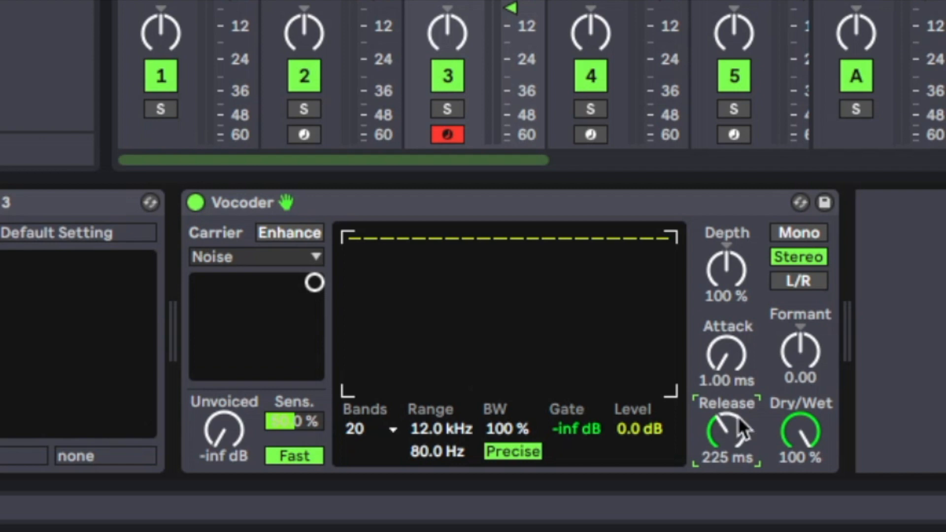
left_click_drag(805, 349, 804, 373)
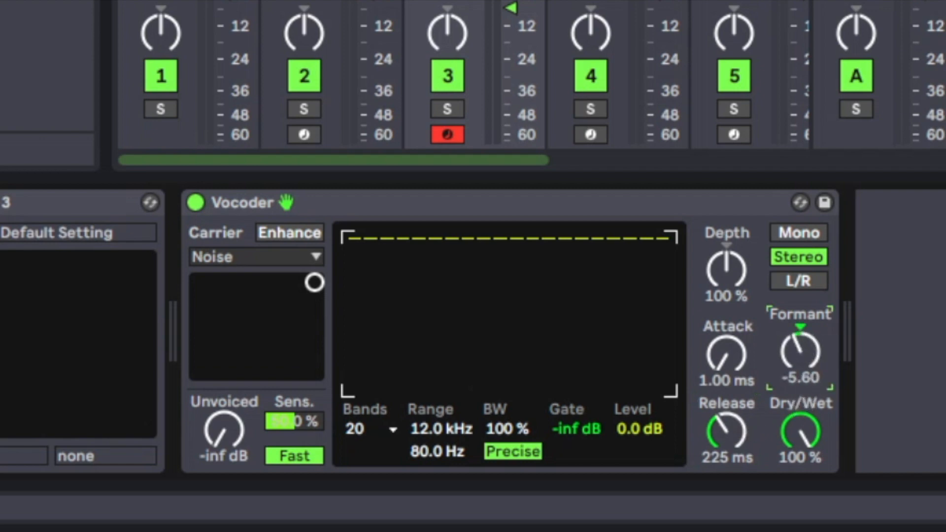
double_click(801, 347)
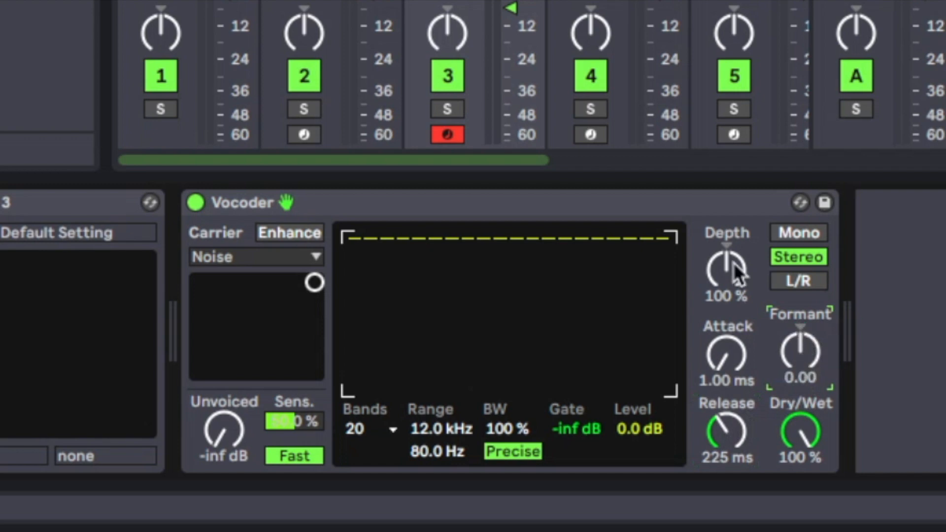
left_click_drag(731, 273, 728, 278)
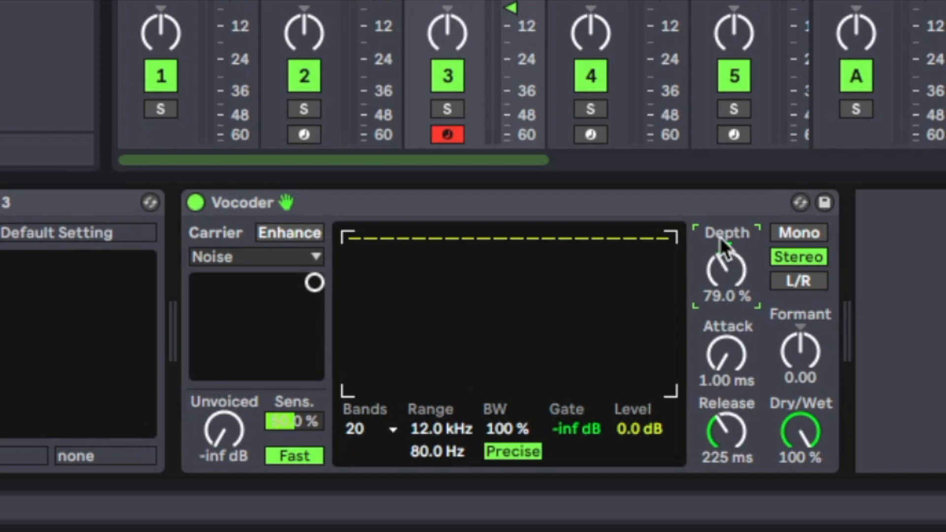
Reset the Vocoder's Depth to 100 % and review the available Bands counts, keeping 20.
double_click(728, 264)
left_click(718, 374)
left_click_drag(720, 371, 719, 371)
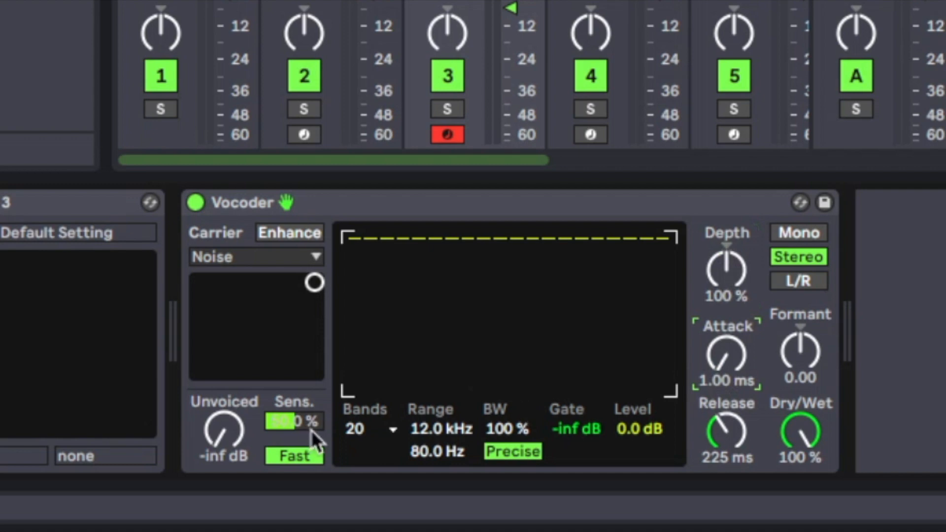
left_click(351, 428)
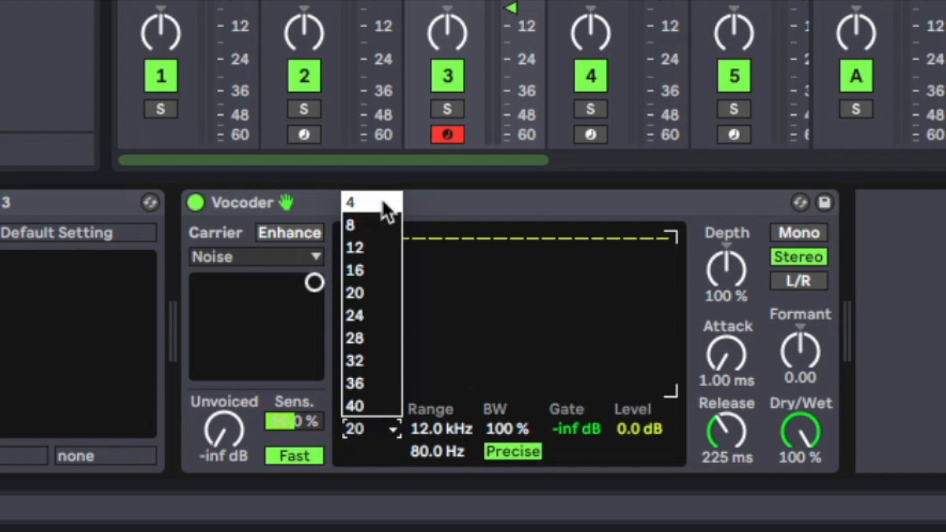
left_click(414, 197)
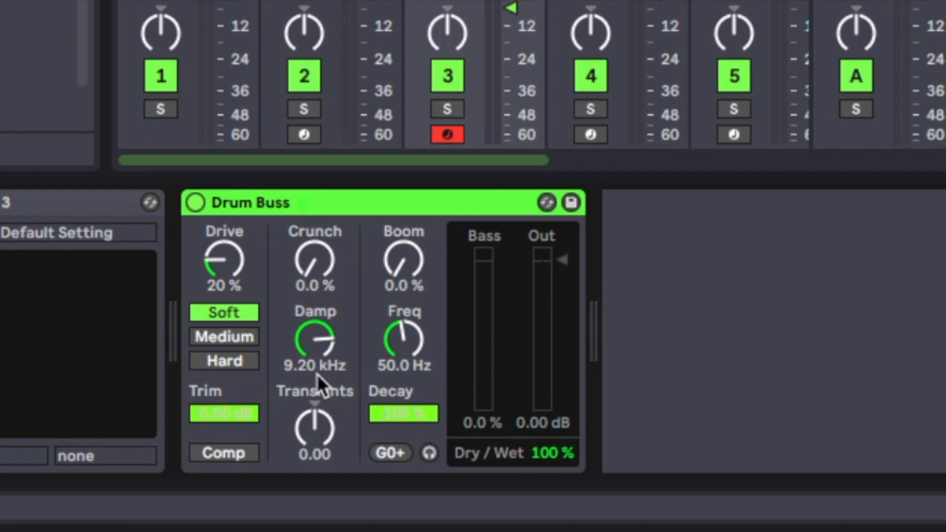
Set the Drum Buss's Damp to 20.0 kHz and its Drive to 21 %.
left_click_drag(330, 366, 296, 347)
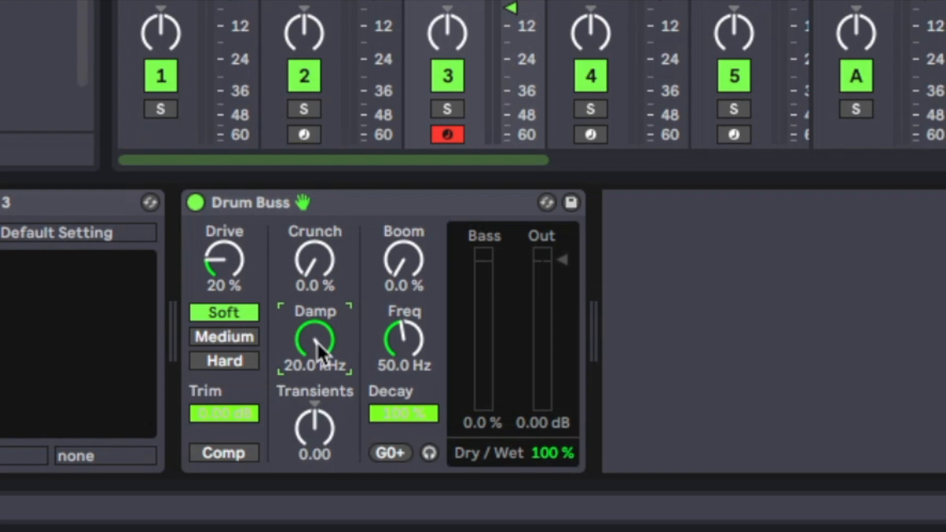
left_click_drag(317, 342, 317, 358)
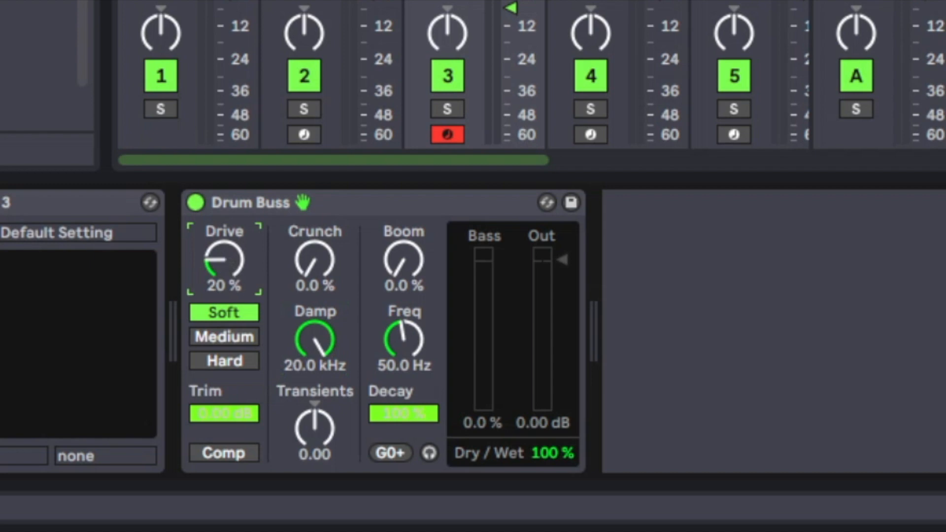
left_click_drag(222, 268, 222, 269)
left_click_drag(228, 265, 228, 264)
Compare the Drum Buss's Soft, Medium and Hard distortion types, ending on Hard, and try a lower Trim before resetting it to 0.00 dB.
left_click(226, 313)
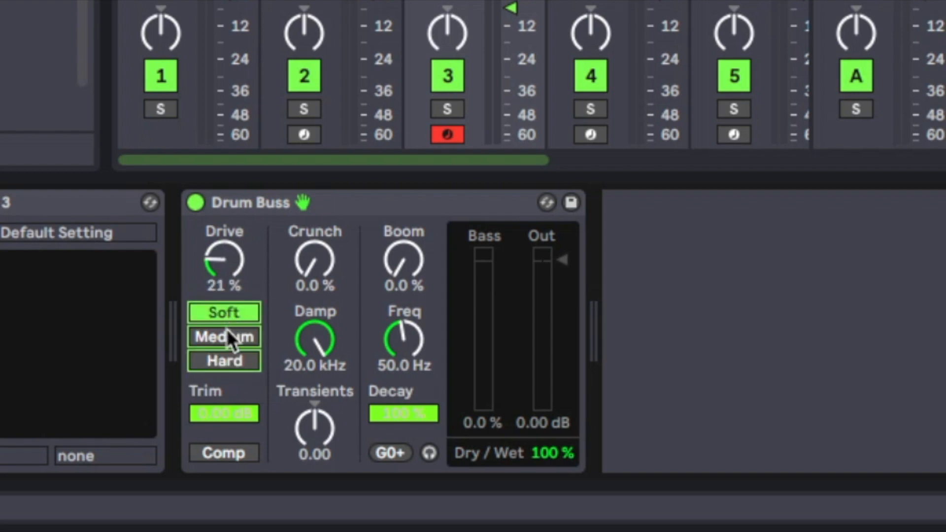
left_click(227, 329)
left_click(228, 363)
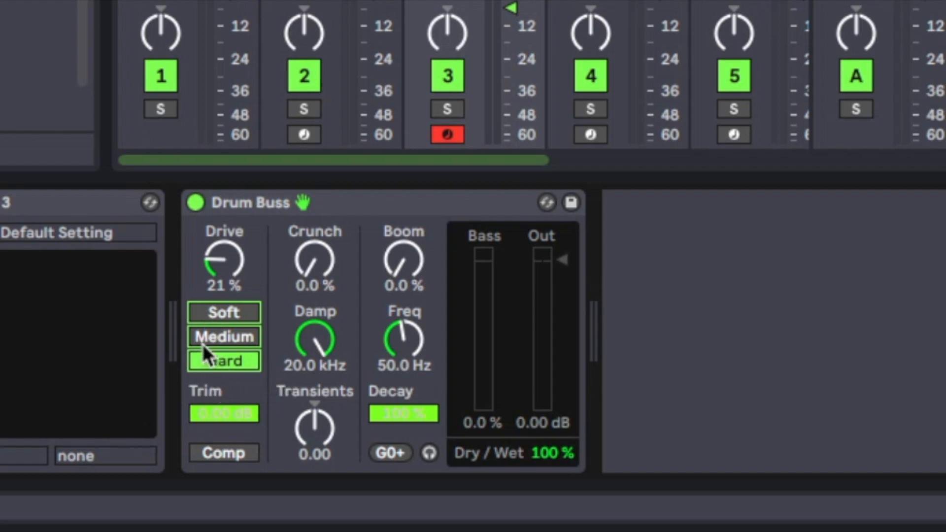
left_click(219, 316)
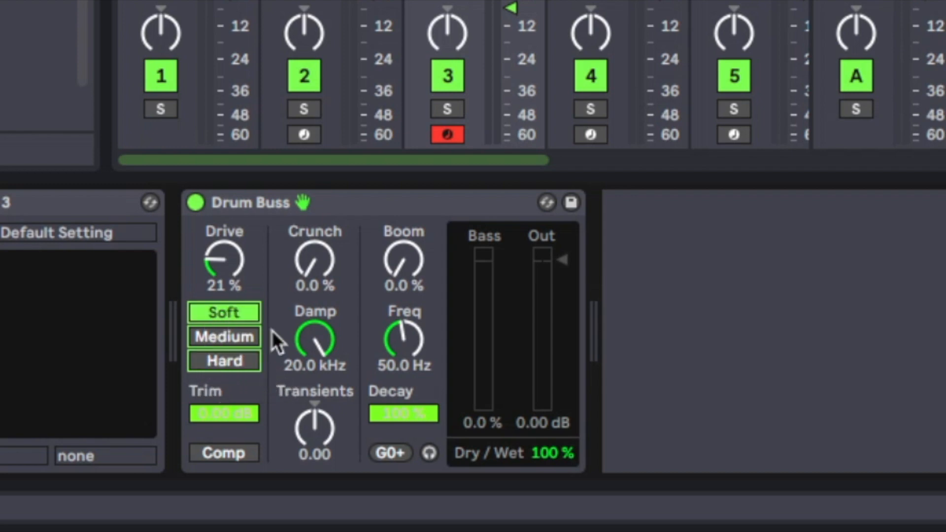
left_click_drag(224, 413, 224, 428)
key("Delete")
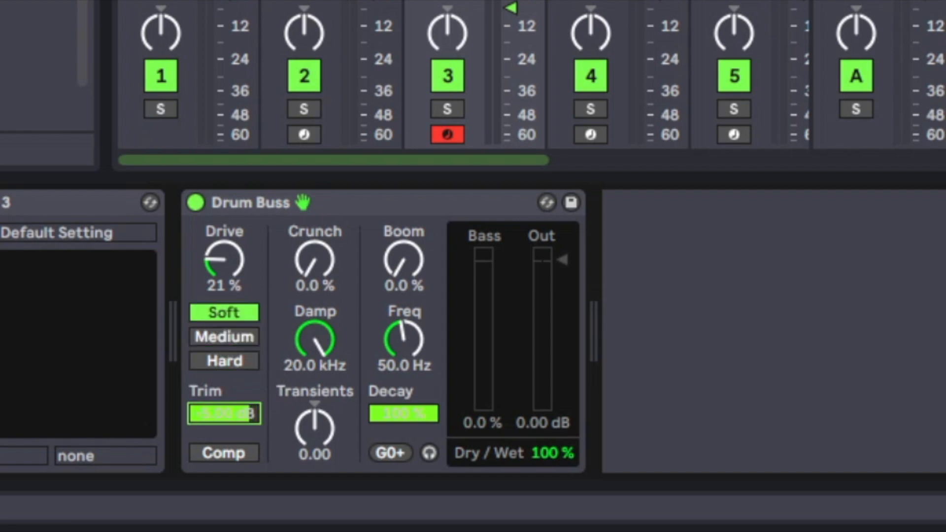
left_click(237, 362)
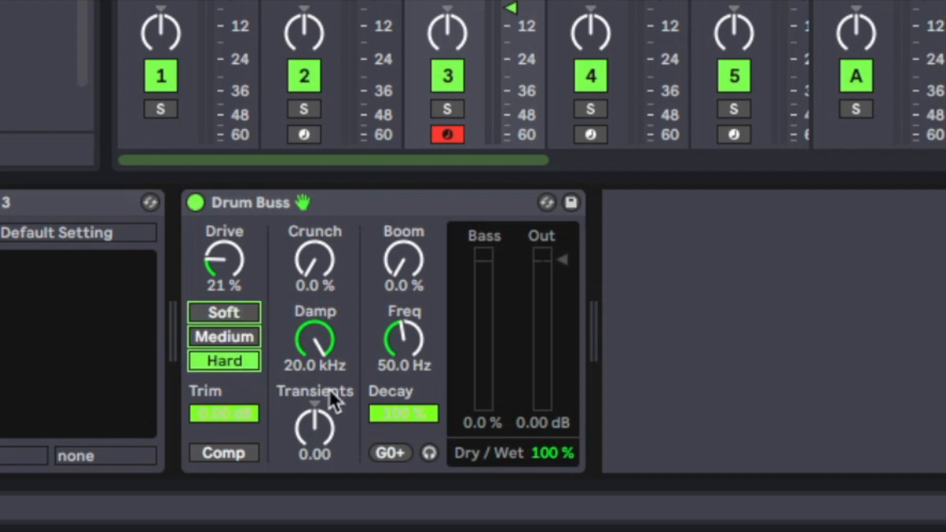
Try Transients at -0.35, reset it to 0.00, and snap the Boom frequency to the note G0.
mouse_move(327, 421)
left_mouse_down()
mouse_move(327, 394)
mouse_move(327, 438)
left_mouse_up()
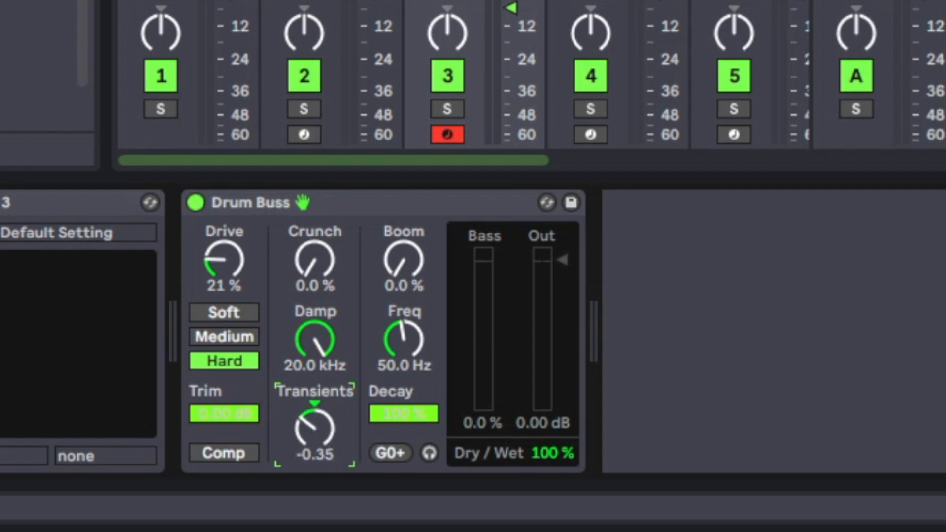
double_click(316, 401)
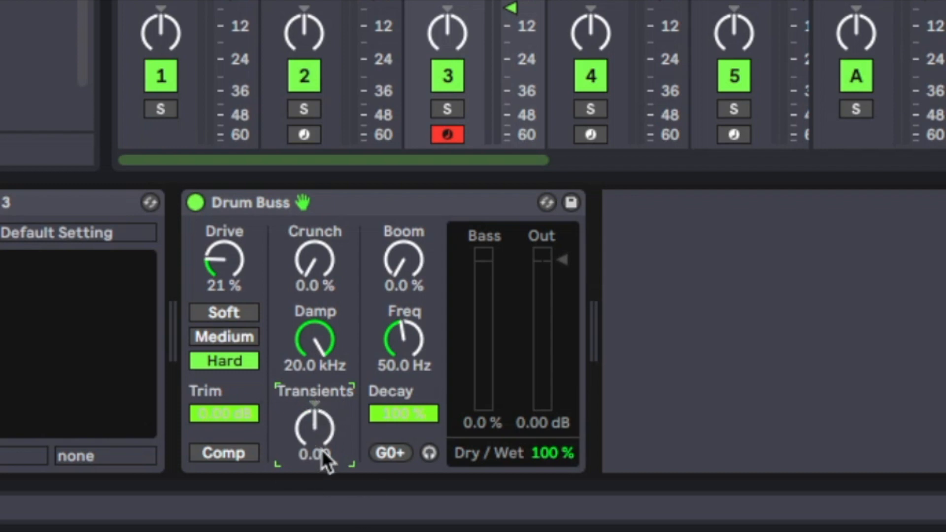
left_click(388, 453)
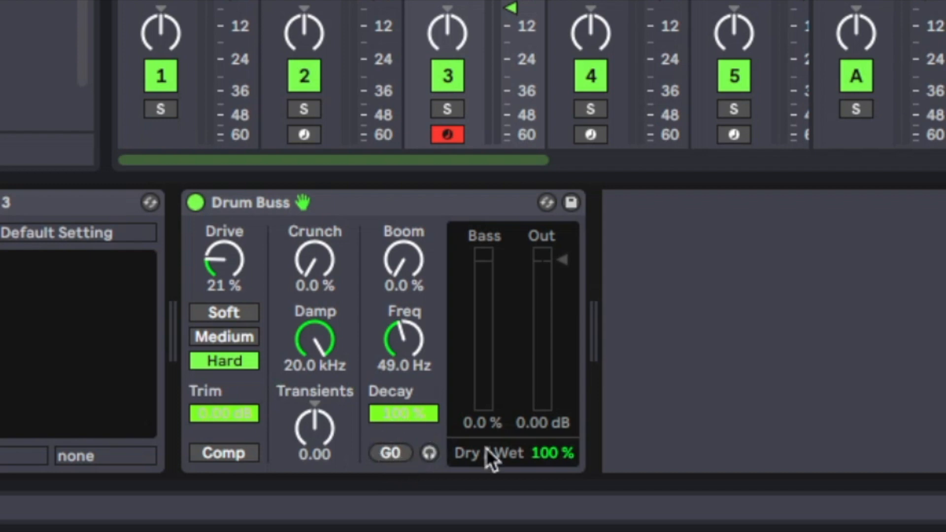
Try the Drum Buss's Decay and Crunch amounts, keeping Decay at 100 % and Crunch at 0.0 %.
left_click(421, 422)
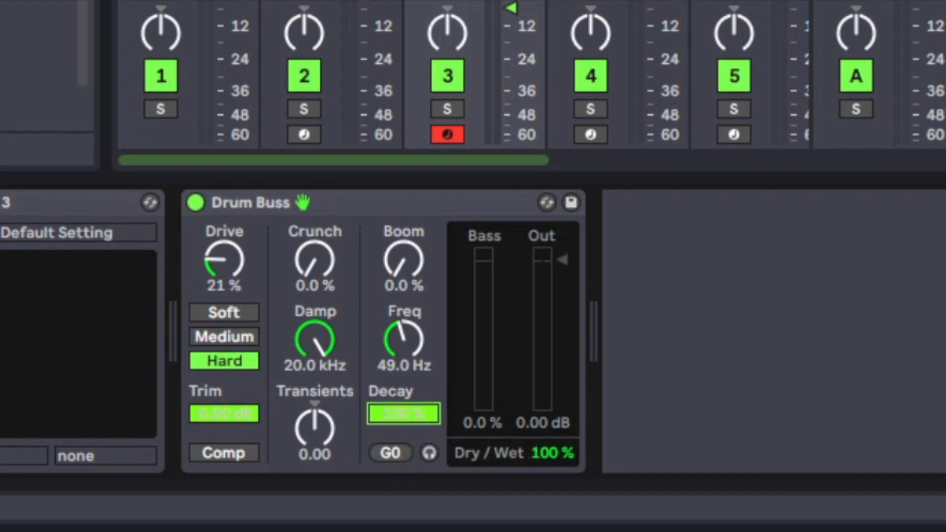
mouse_move(421, 419)
left_mouse_down()
mouse_move(421, 437)
mouse_move(420, 417)
left_mouse_up()
mouse_move(412, 415)
left_mouse_down()
mouse_move(412, 433)
mouse_move(412, 419)
left_mouse_up()
left_click_drag(318, 265, 318, 265)
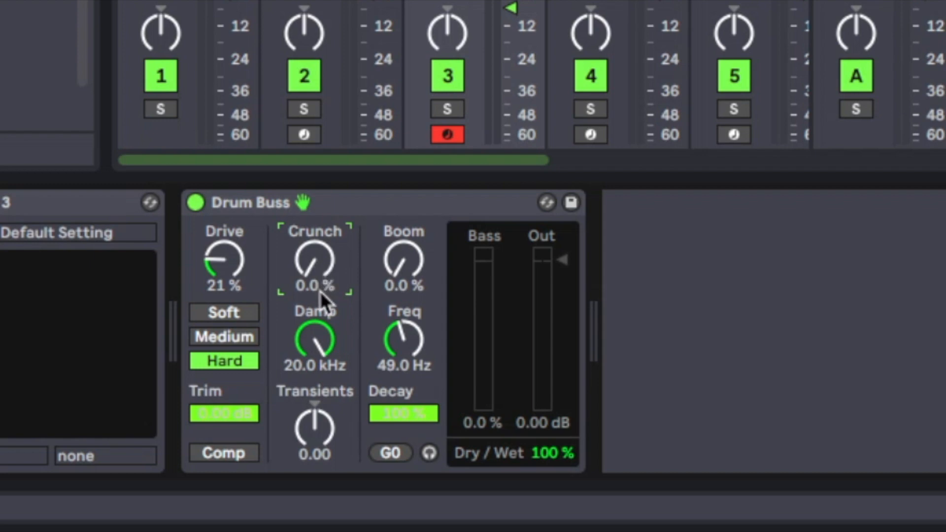
left_click_drag(315, 273, 314, 271)
Try the Drum Buss's Boom amount and Freq controls, and snap the Boom frequency to the nearest note.
mouse_move(418, 285)
left_mouse_down()
mouse_move(417, 276)
mouse_move(418, 285)
left_mouse_up()
left_click(419, 345)
mouse_move(389, 368)
left_mouse_down()
mouse_move(397, 356)
mouse_move(397, 366)
left_mouse_up()
left_click(394, 450)
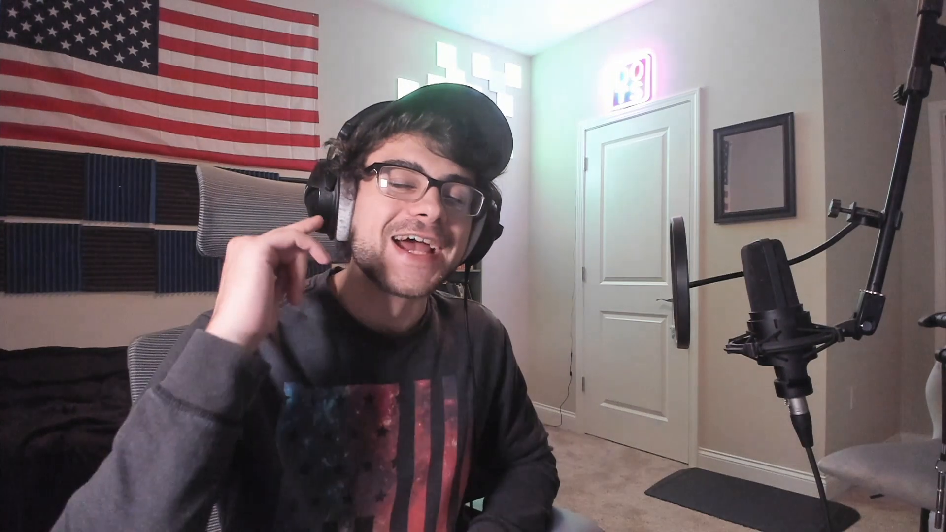